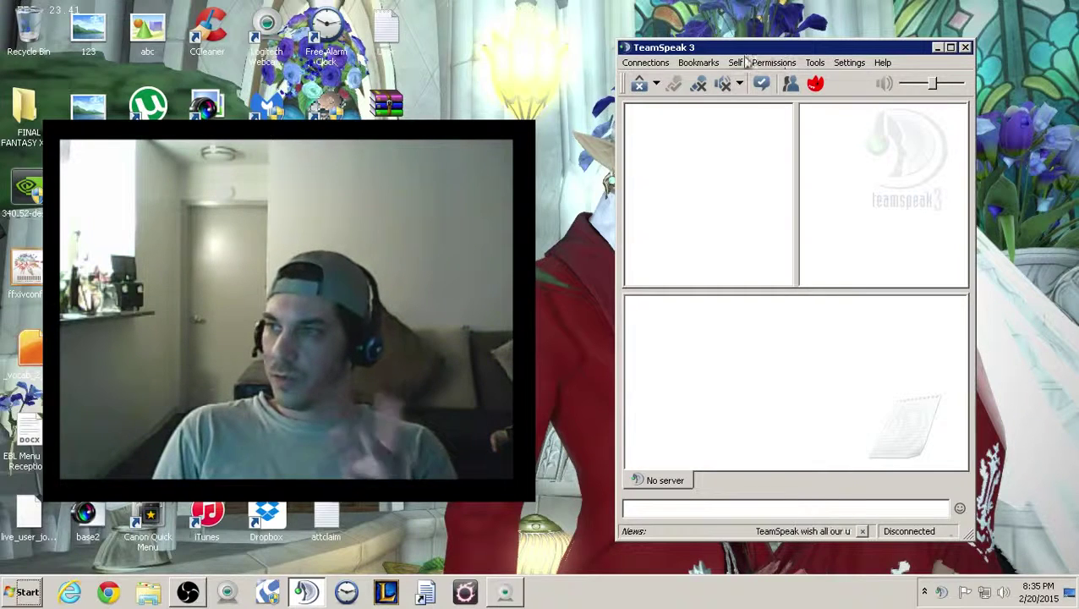
- Open Settings > Options and compare the Capture and Playback pages
left_click(849, 64)
left_click(866, 144)
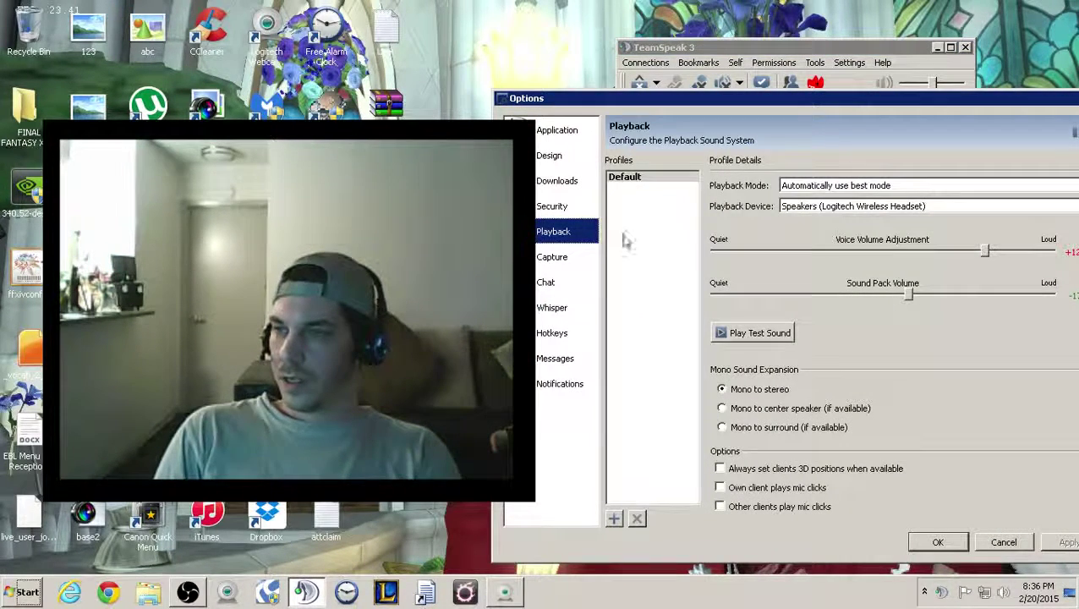
left_click(550, 262)
left_click(555, 236)
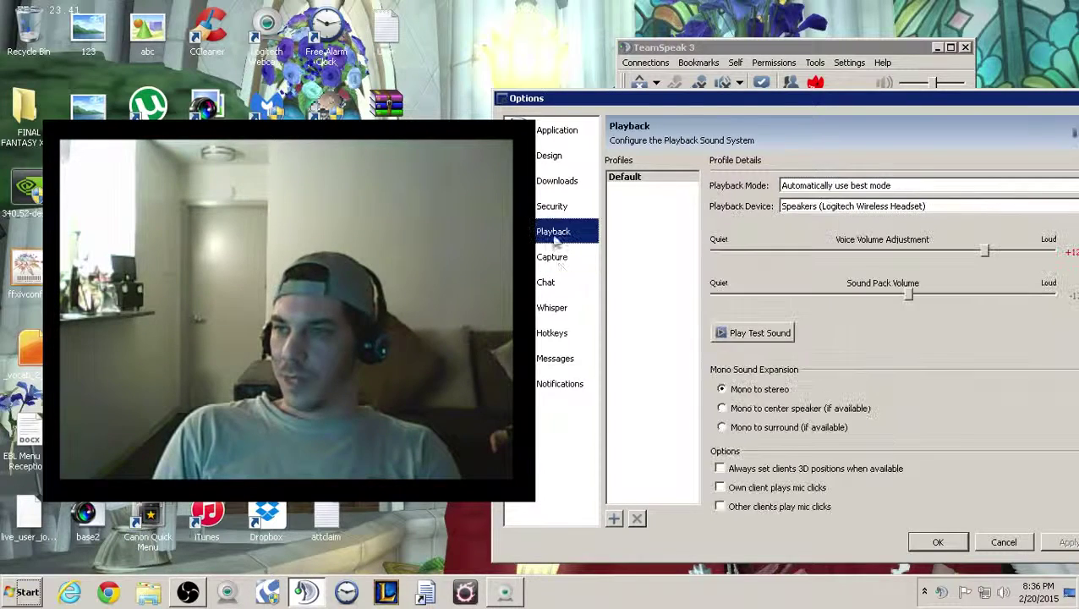
left_click(554, 258)
left_click(555, 234)
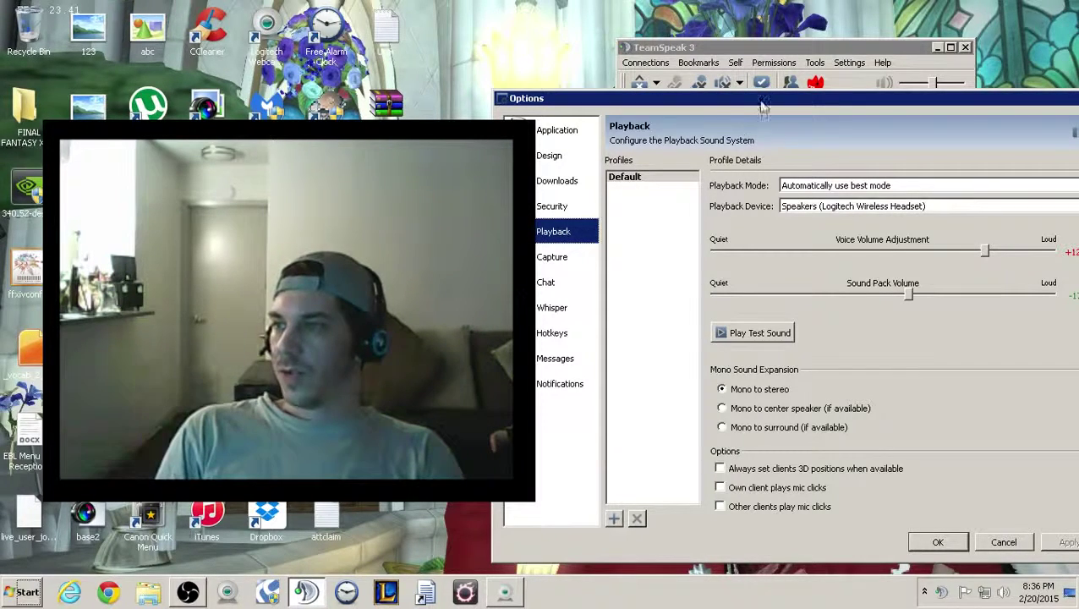
- Reposition the Options window so it sits fully on screen
left_click_drag(761, 109, 698, 101)
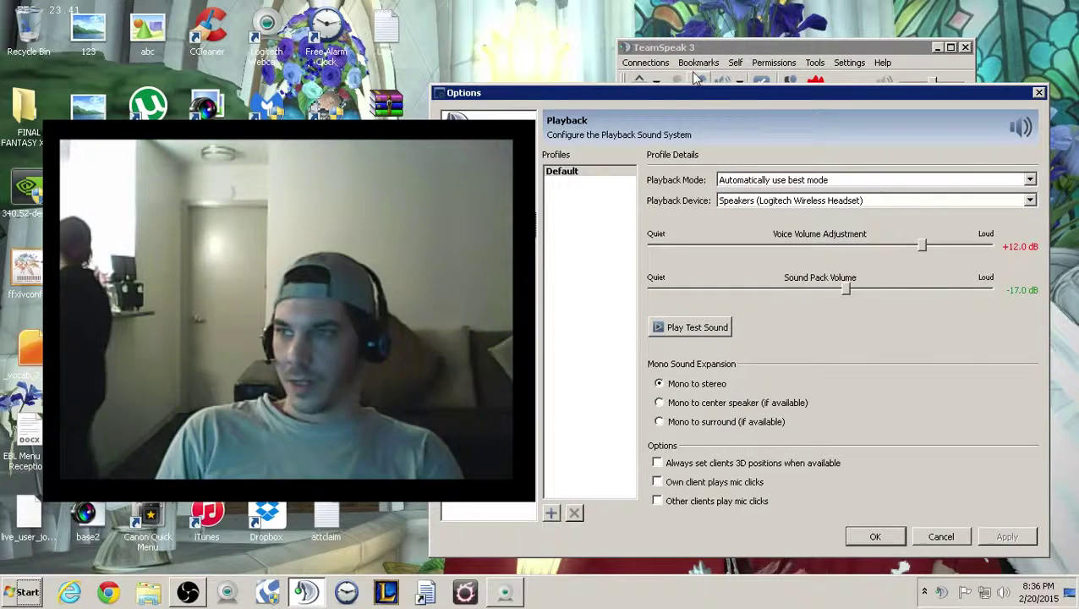
left_click_drag(747, 97, 772, 95)
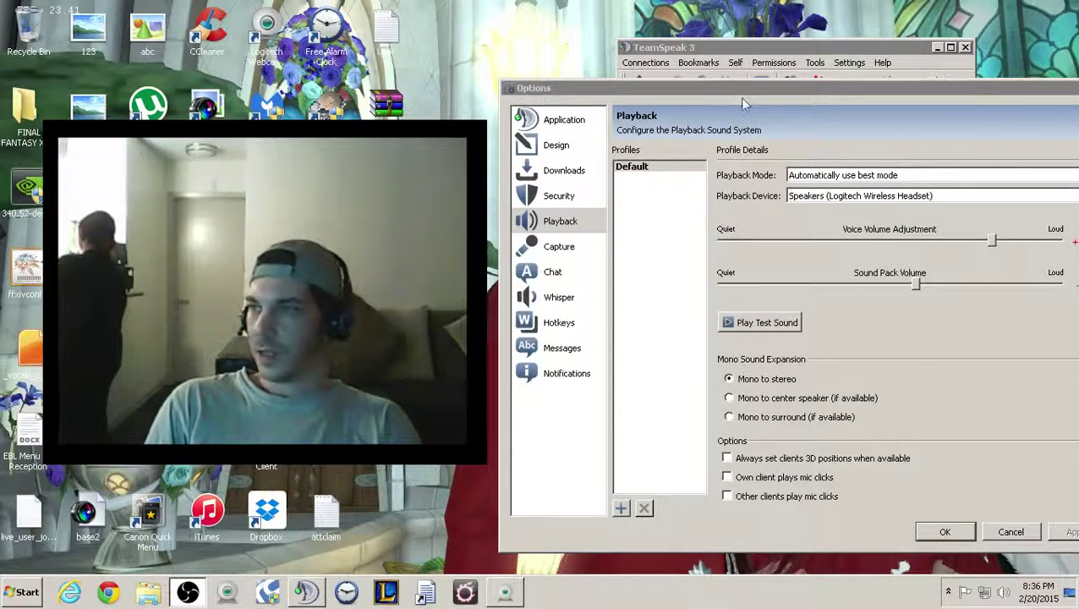
left_click(689, 94)
left_click_drag(689, 95, 637, 91)
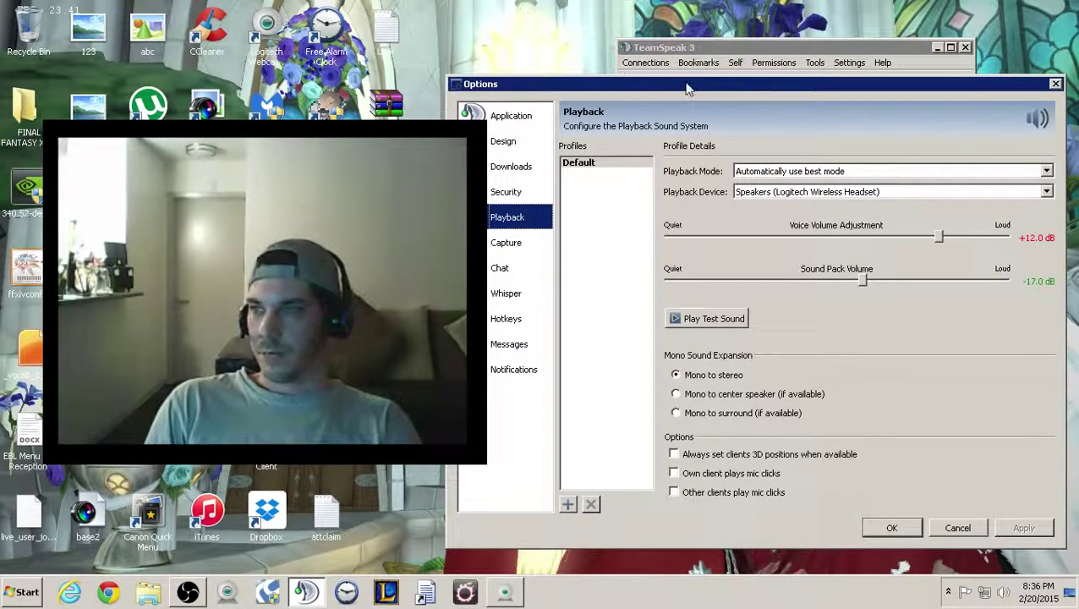
left_click_drag(688, 89, 697, 87)
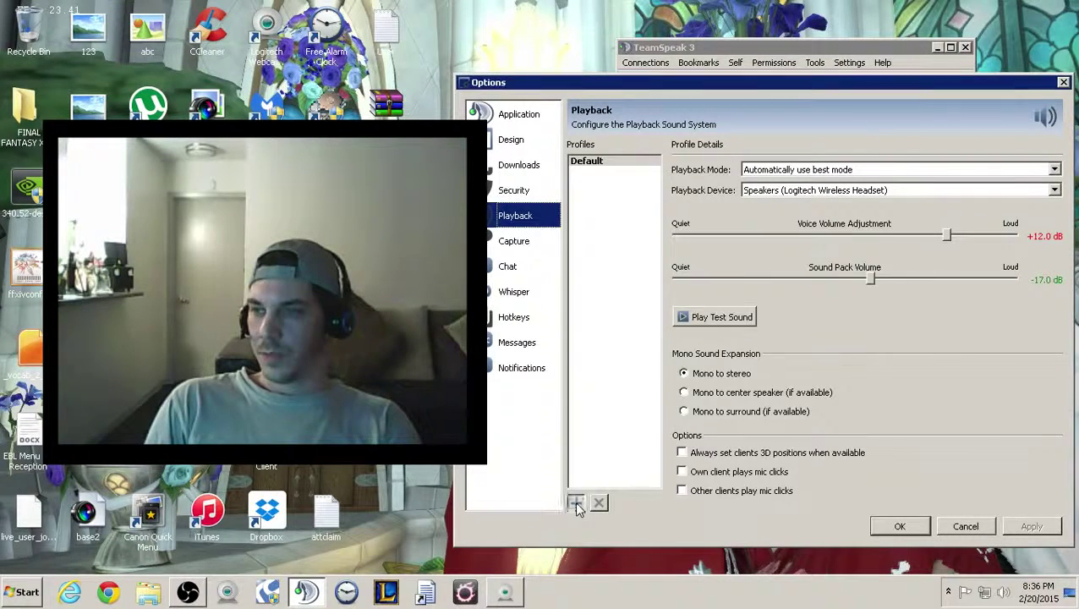
- Add a new playback profile named Scrub
left_click(575, 503)
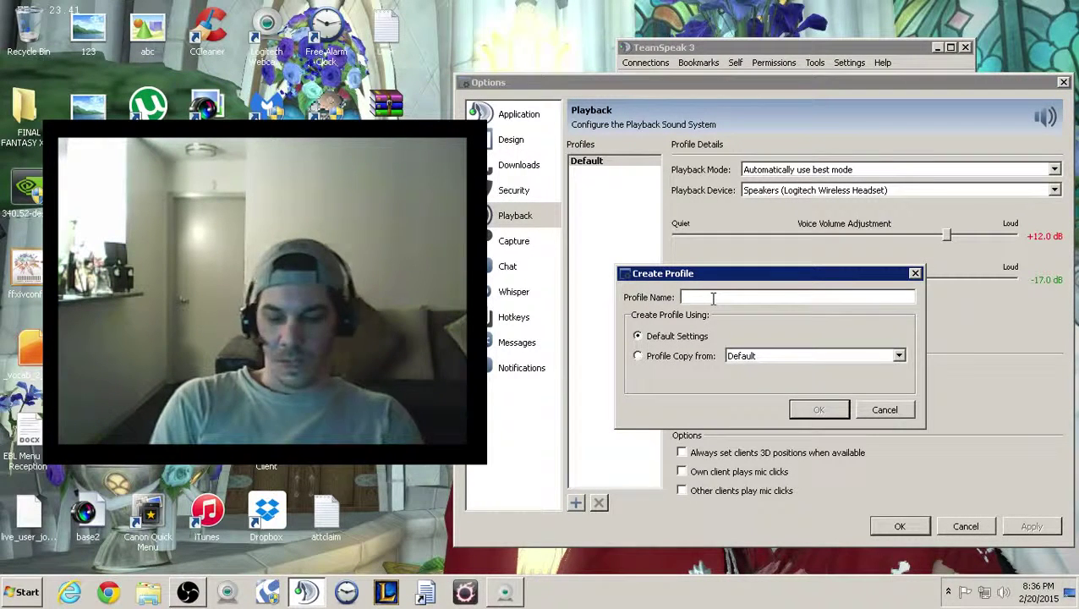
type("PS")
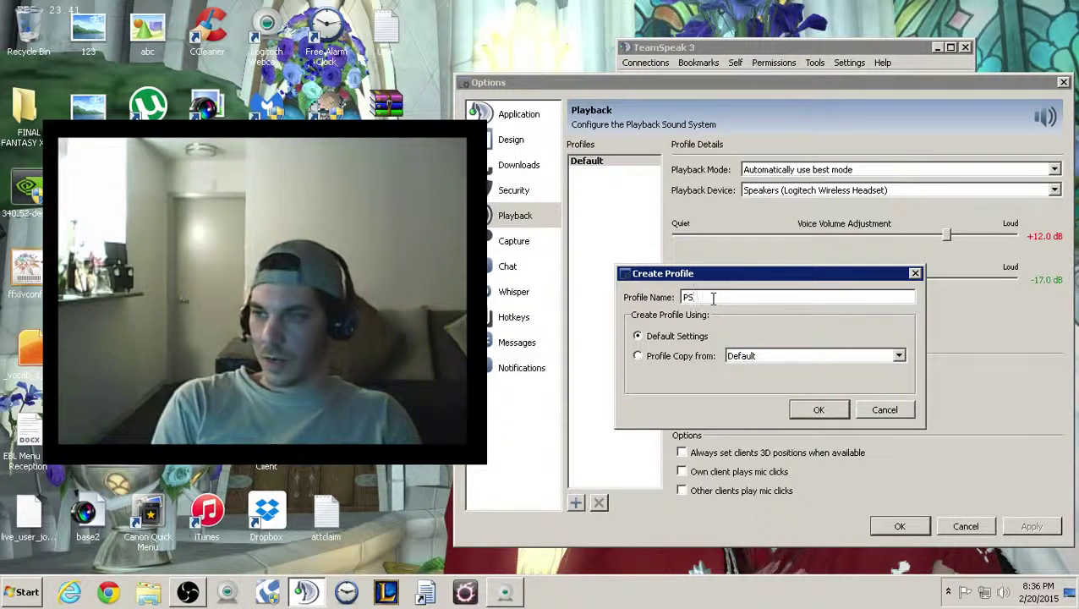
key("BackSpace")
key("BackSpace")
type("S")
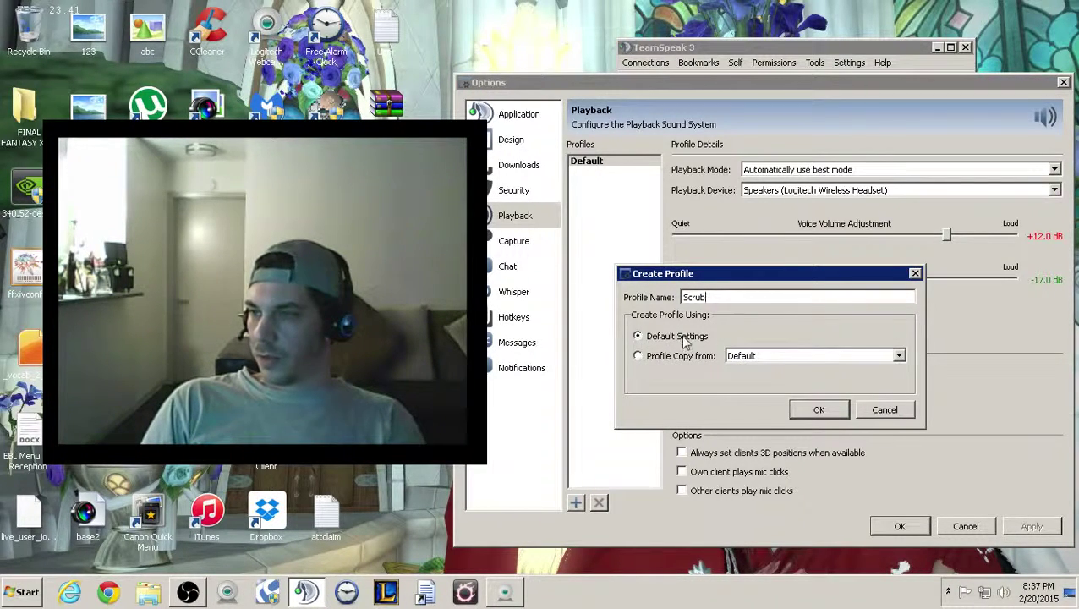
left_click(819, 412)
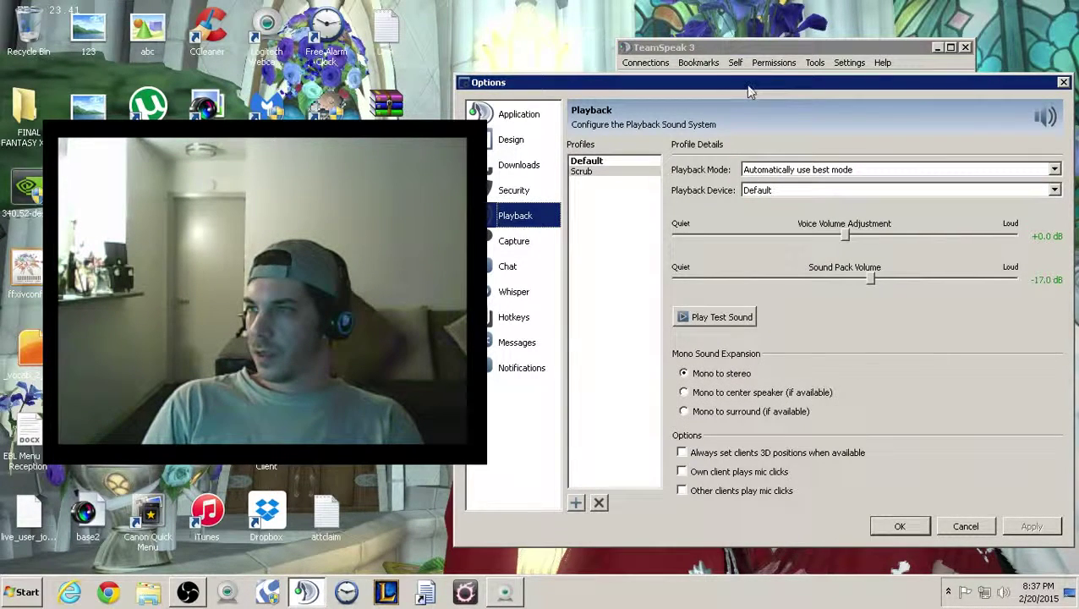
- Set Scrub's playback device to Speakers (4- Logitech USB Headset), apply, and close Options
left_click_drag(706, 82, 661, 75)
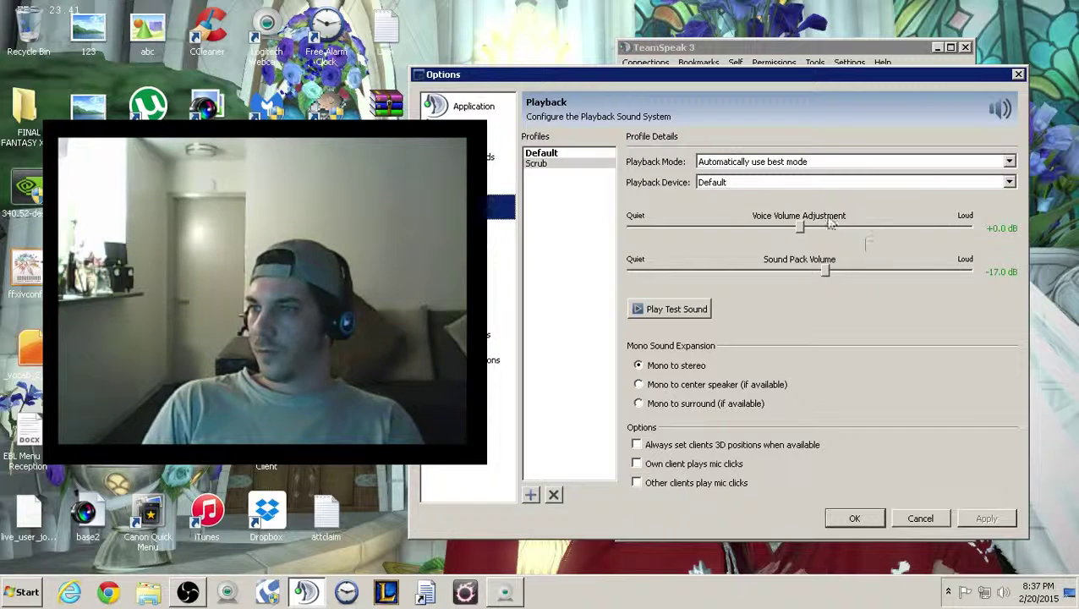
left_click(1010, 183)
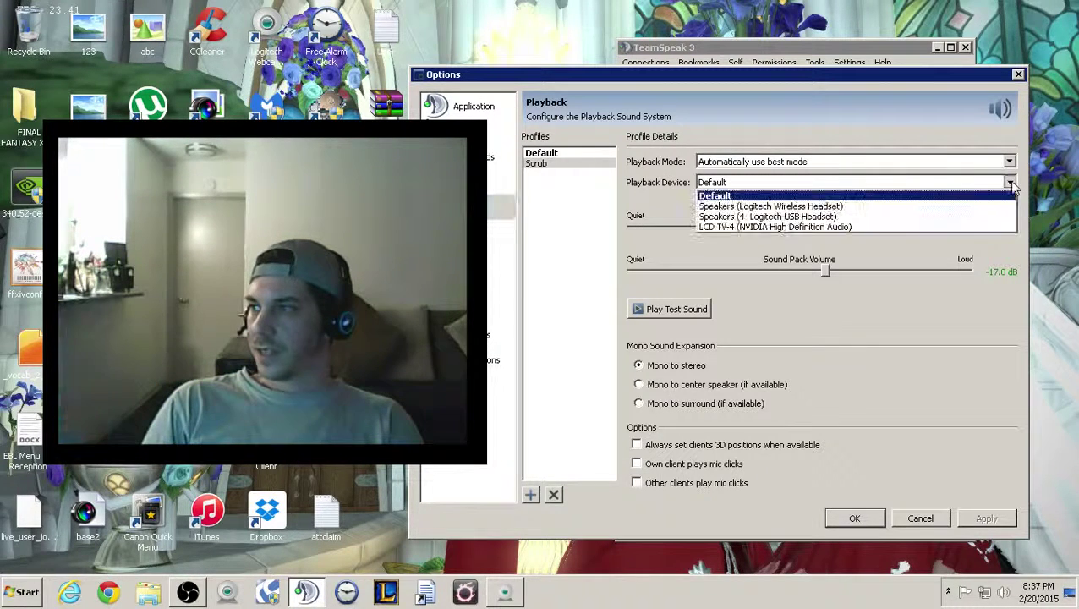
left_click(739, 217)
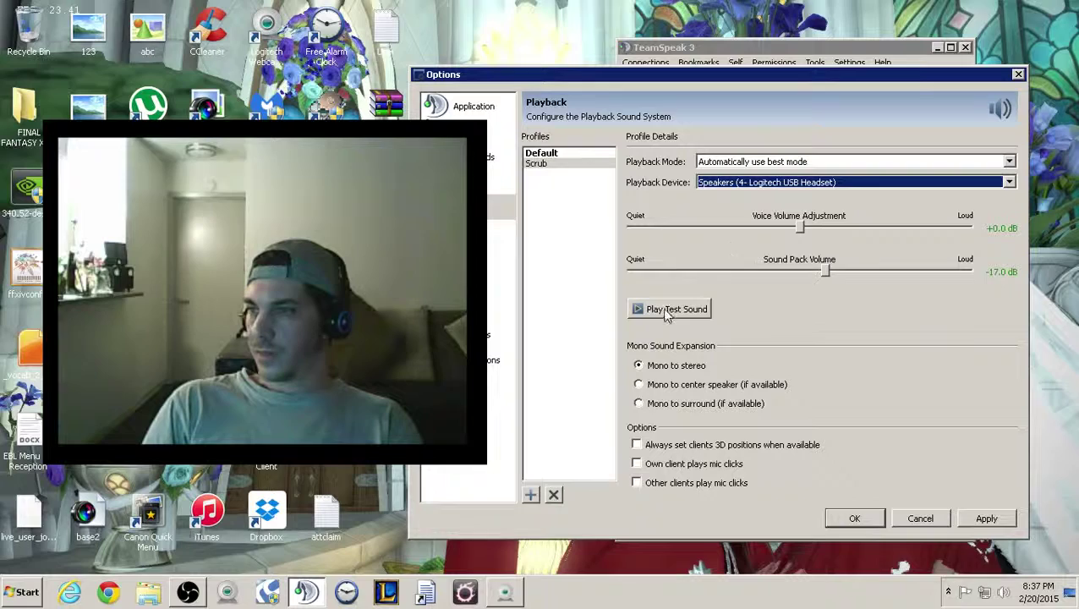
left_click(986, 521)
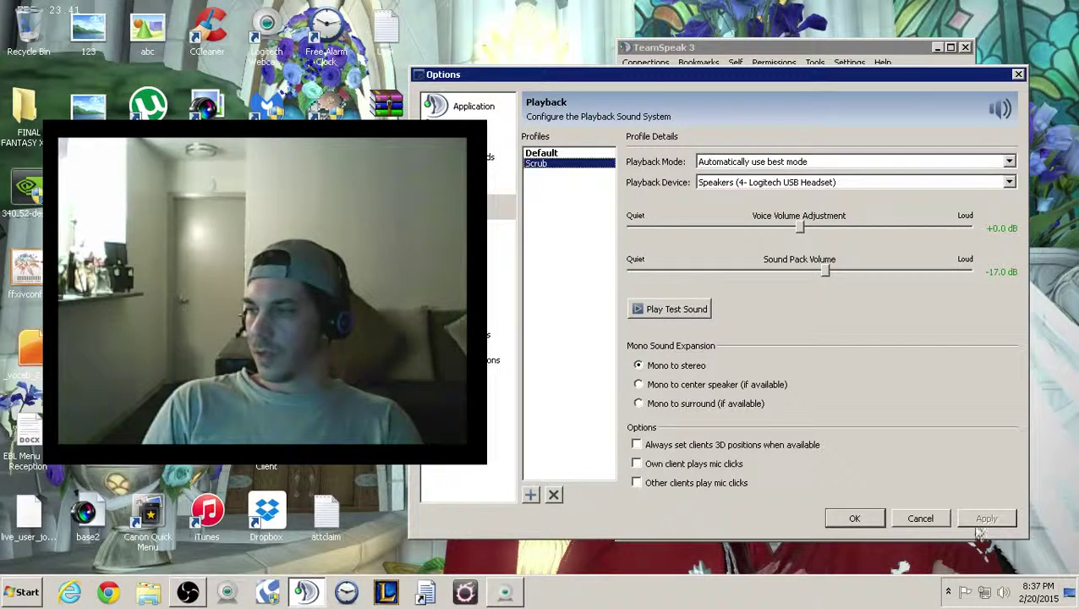
left_click(859, 519)
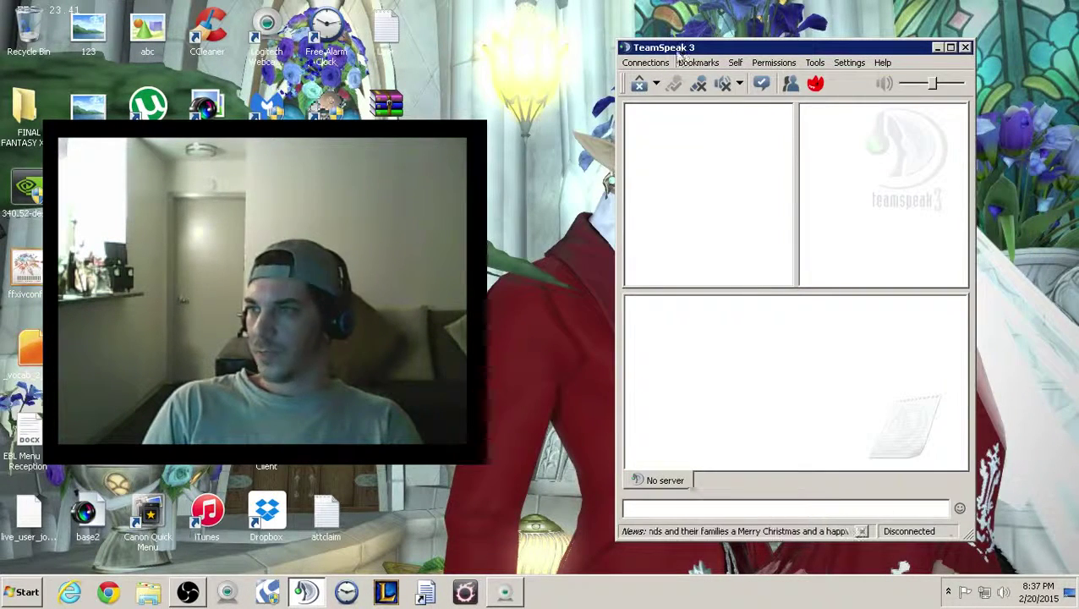
- Reopen Options and add a new capture profile named Scrub
left_click(849, 63)
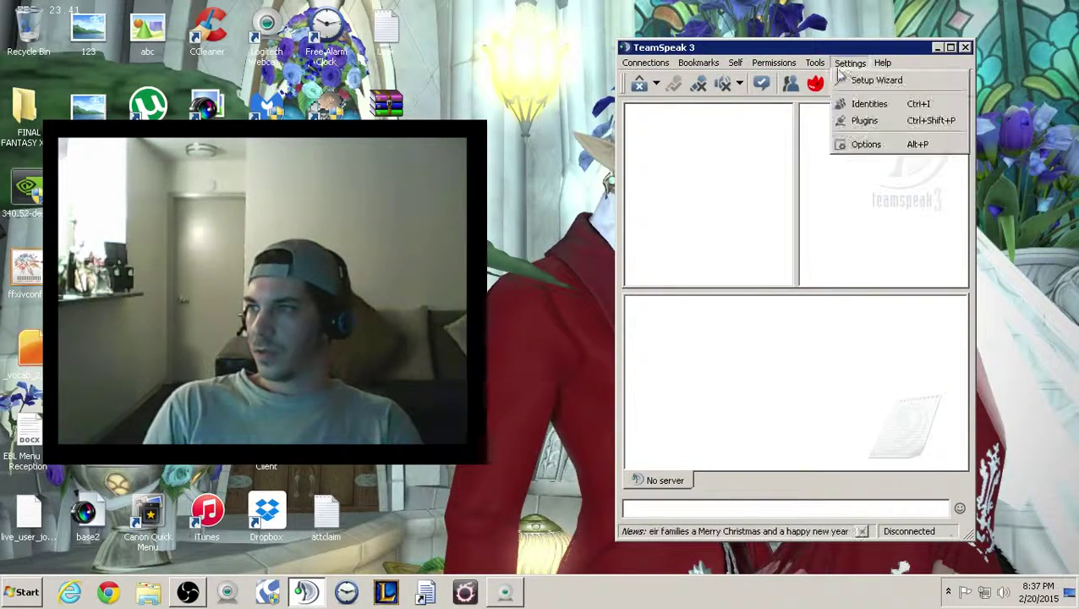
left_click(888, 149)
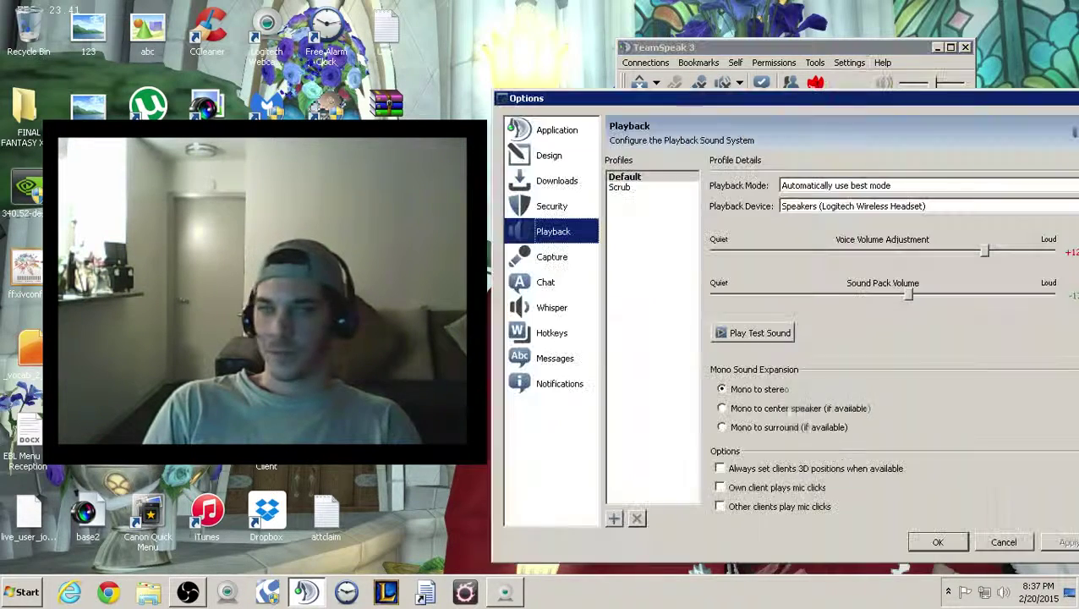
left_click(554, 260)
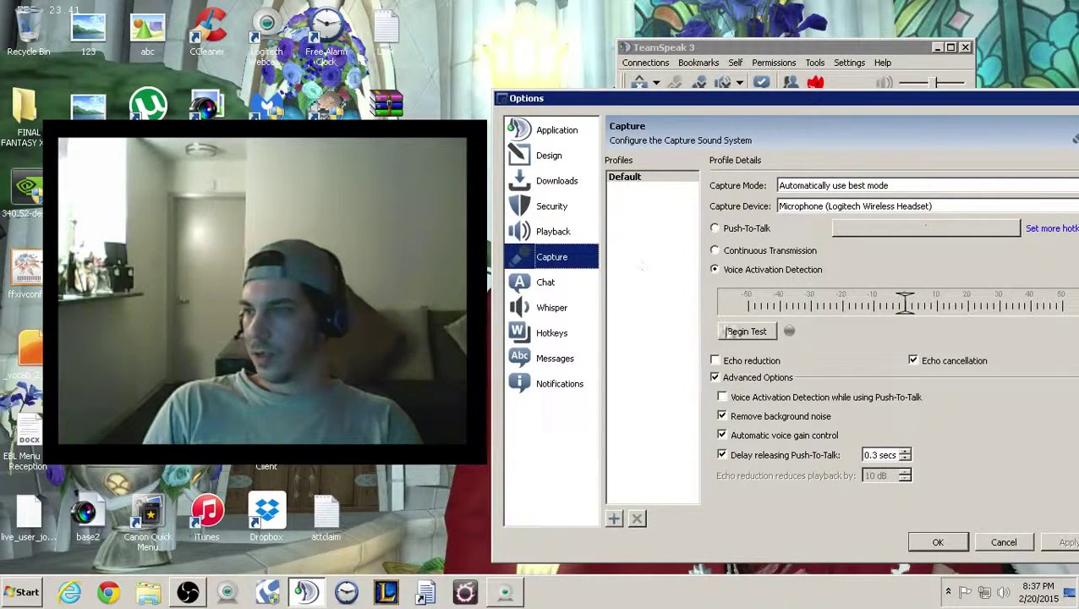
left_click(614, 519)
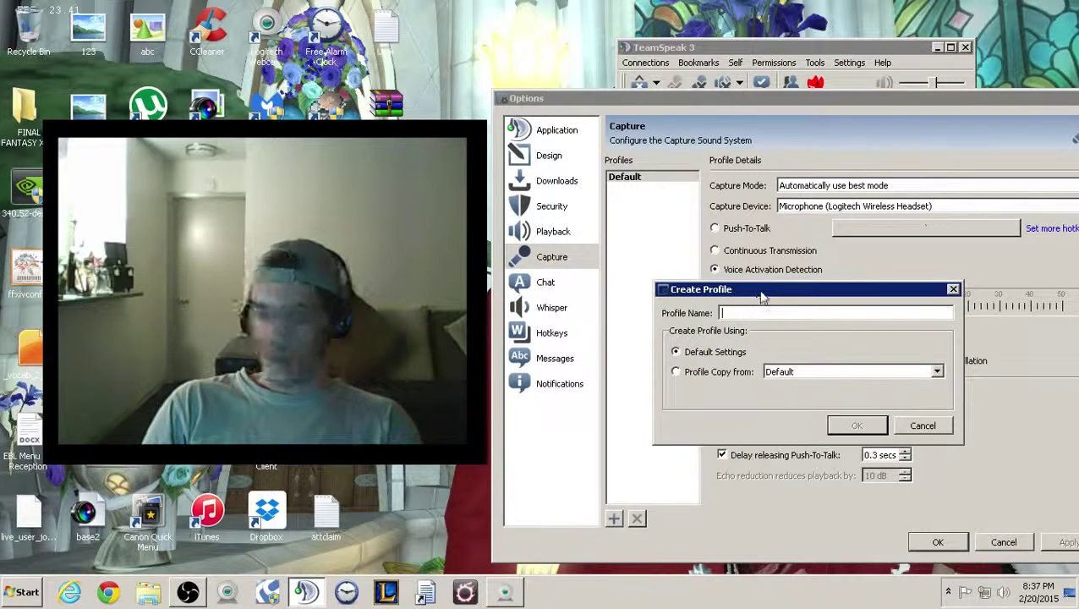
type("Scrub")
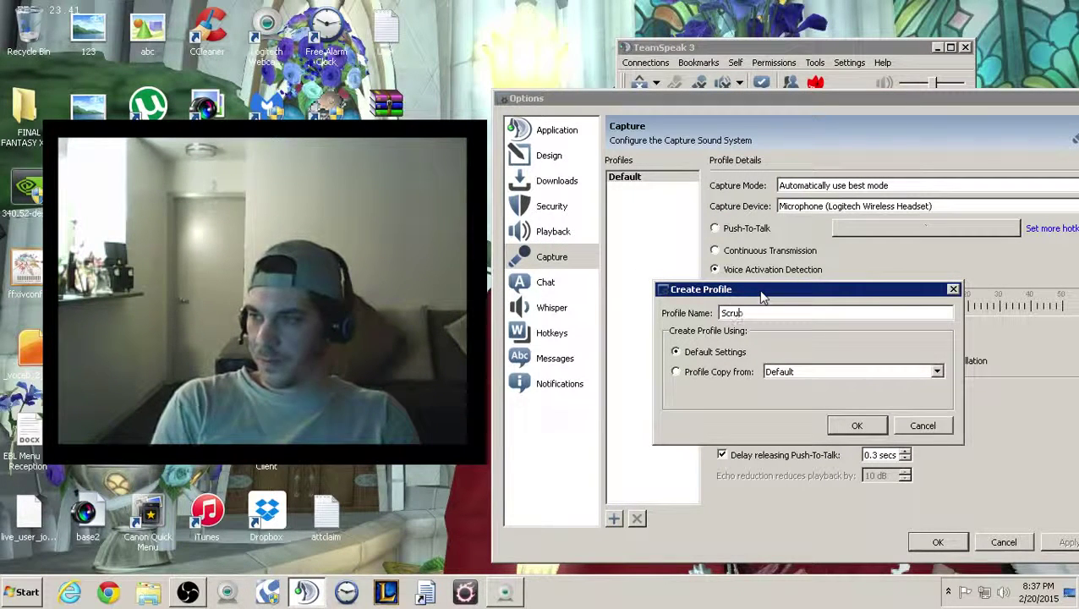
left_click(853, 426)
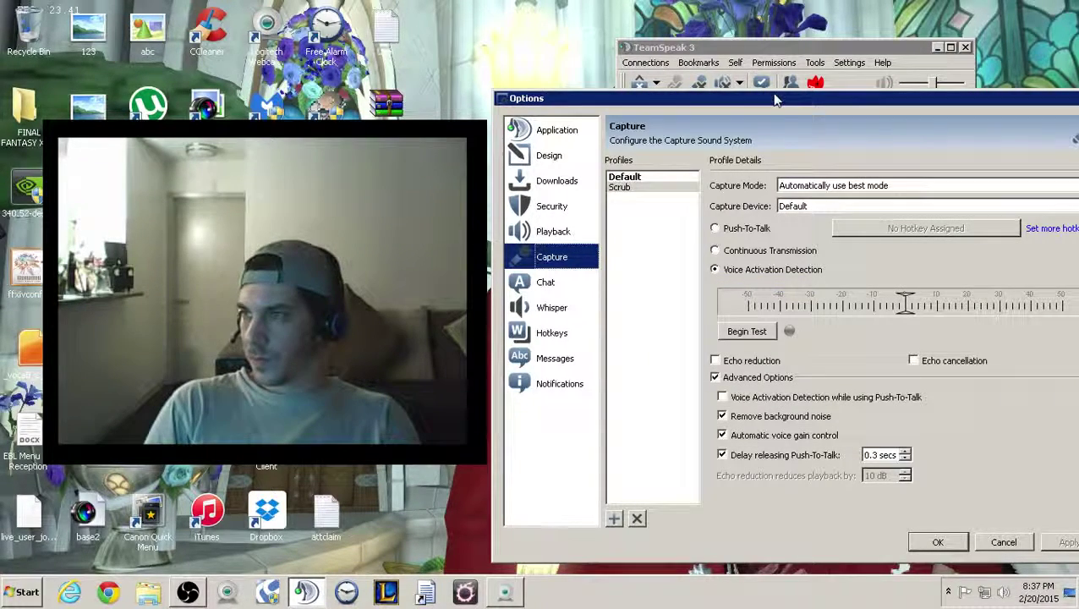
- Set Scrub's capture device to the 4- Logitech USB Headset microphone, apply, and close Options
left_click_drag(715, 99, 624, 87)
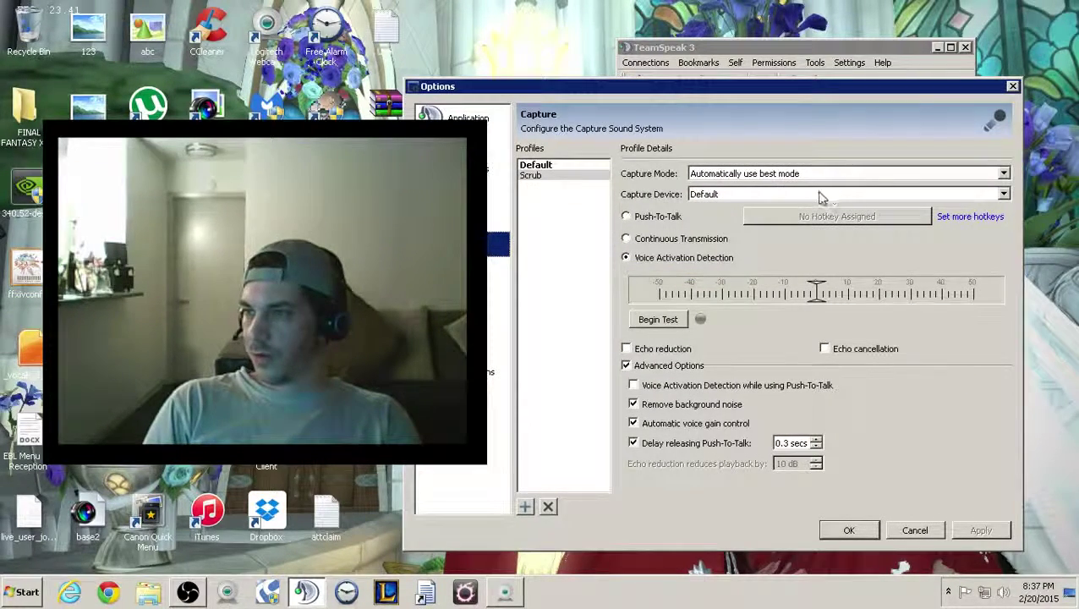
left_click(1005, 194)
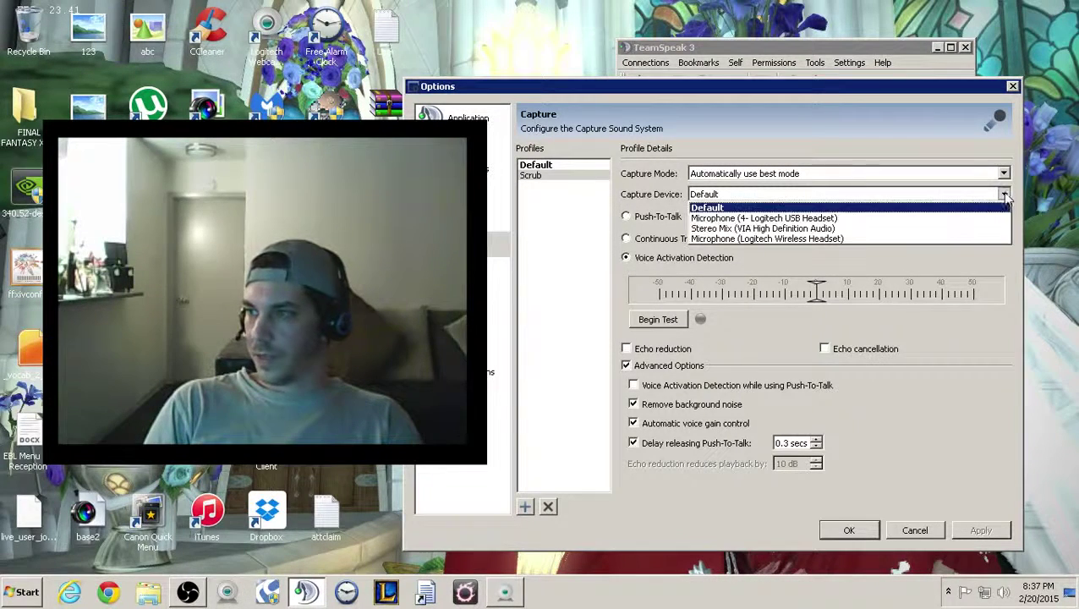
left_click(802, 218)
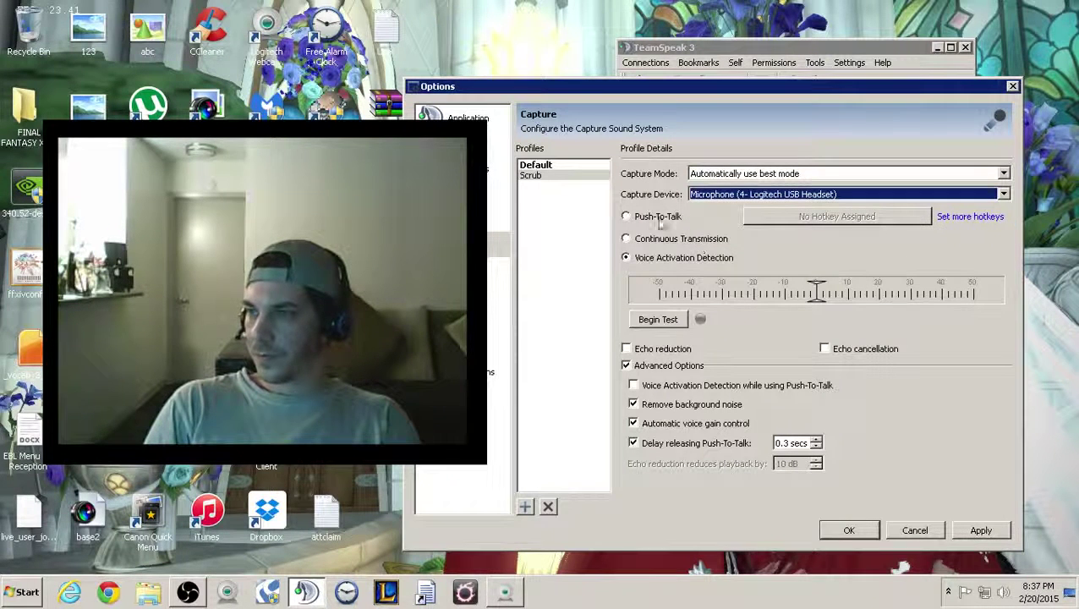
left_click(982, 531)
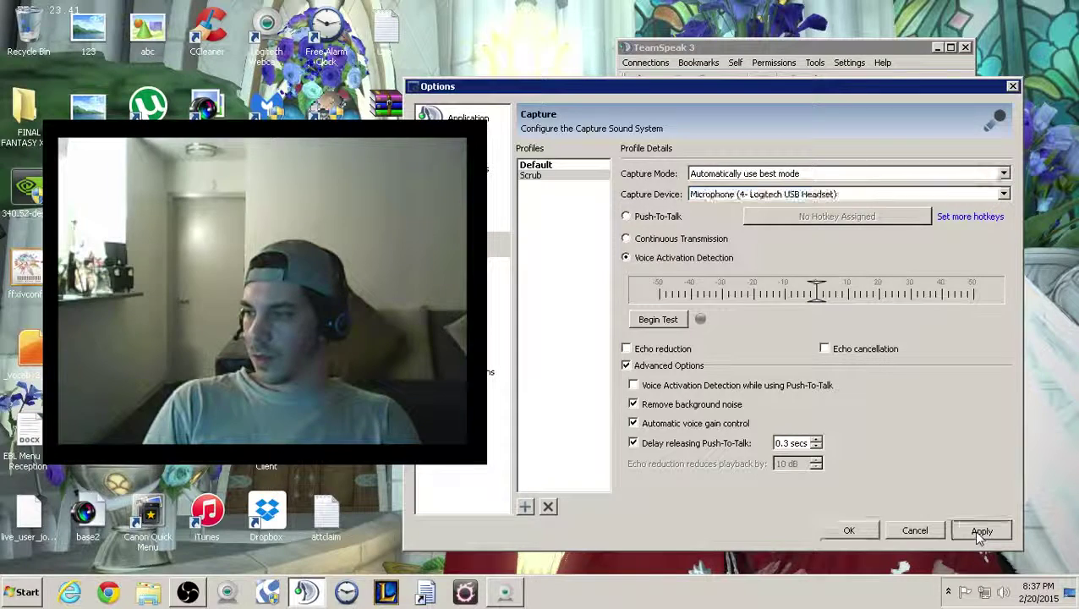
left_click(849, 531)
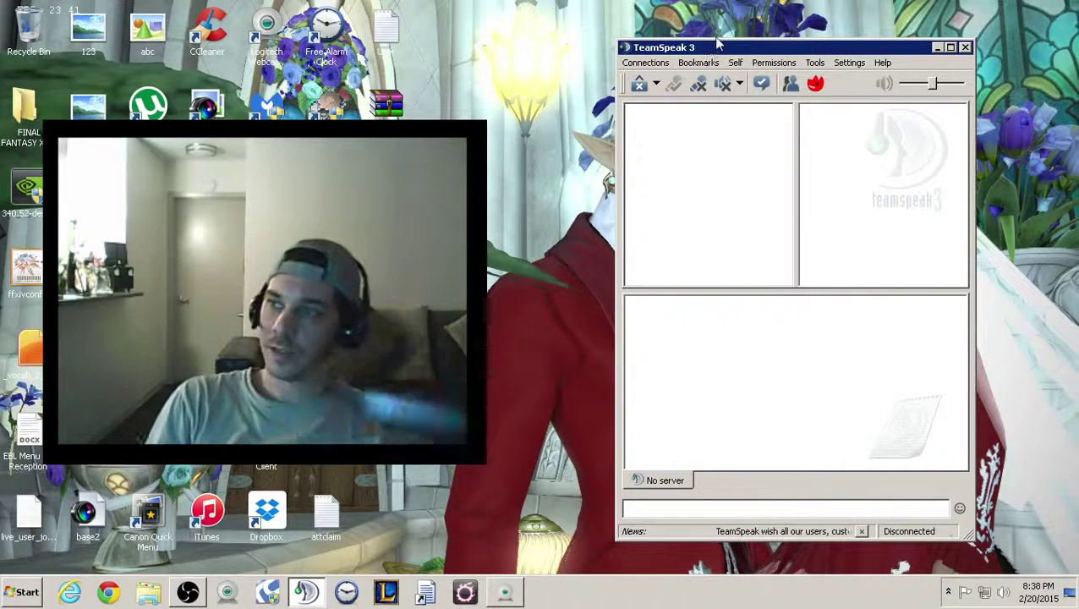
left_click(848, 64)
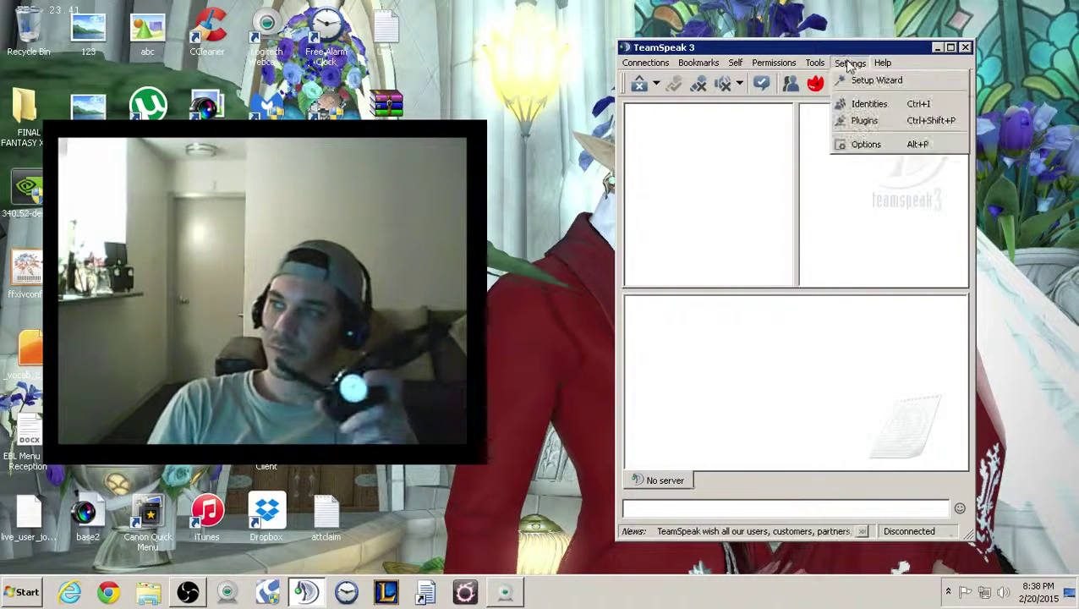
left_click(863, 145)
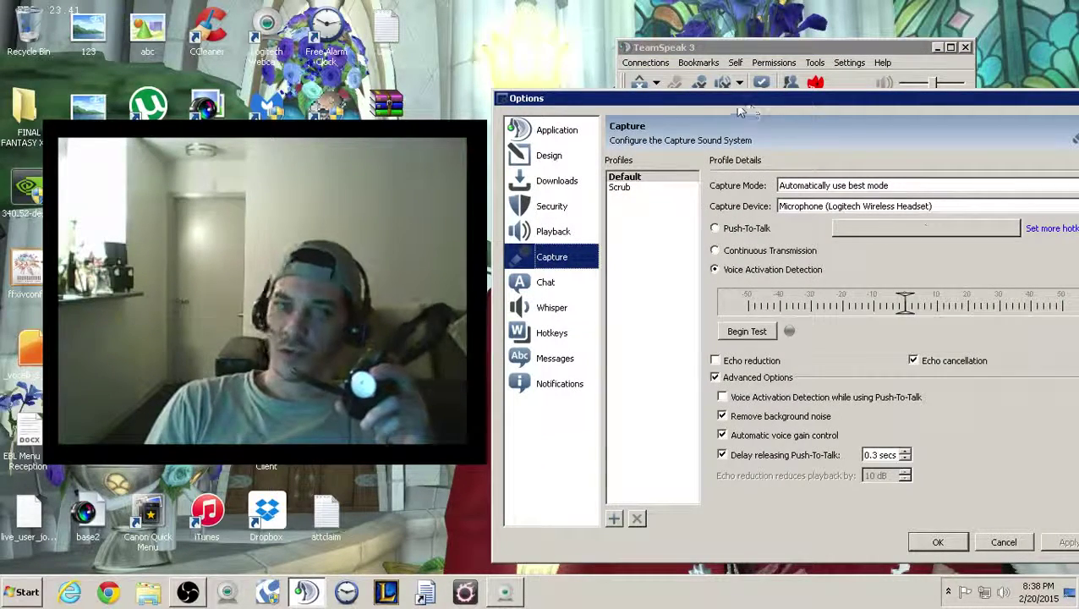
left_click_drag(719, 108, 677, 103)
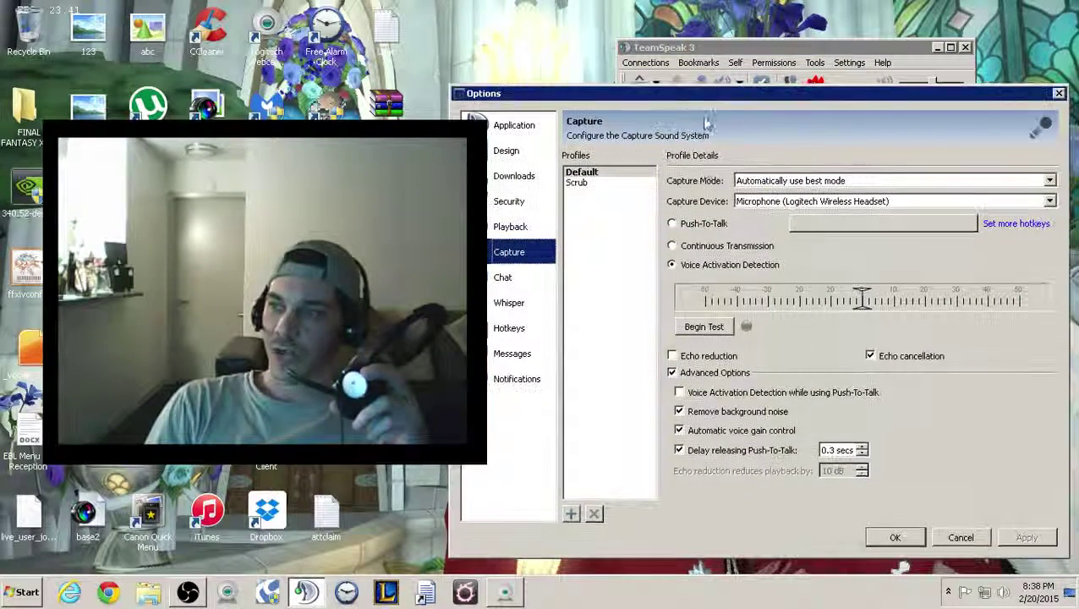
left_click(701, 330)
mouse_move(747, 356)
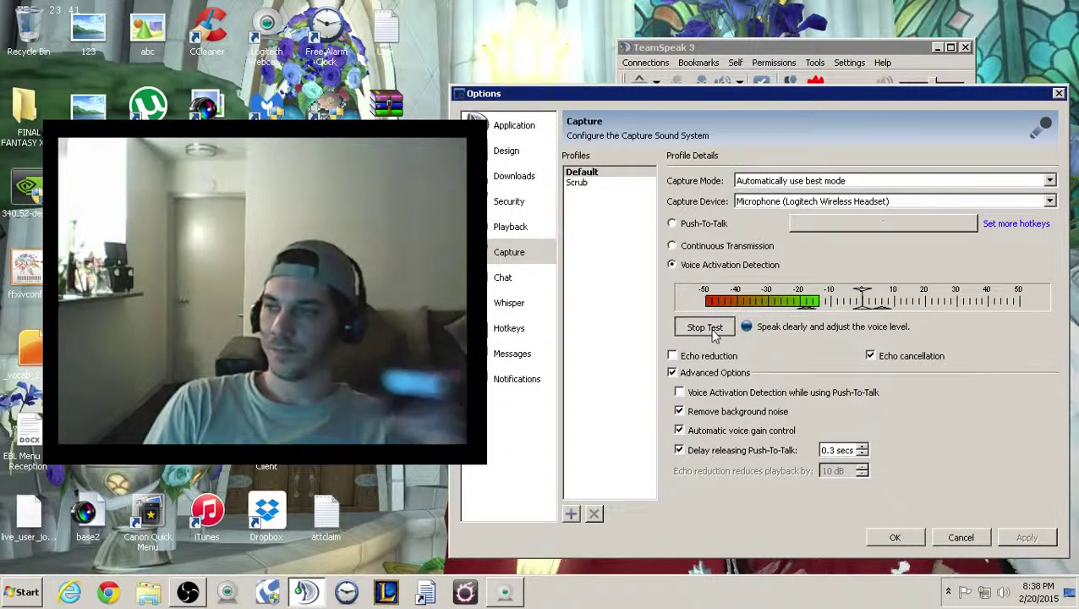
left_click(711, 329)
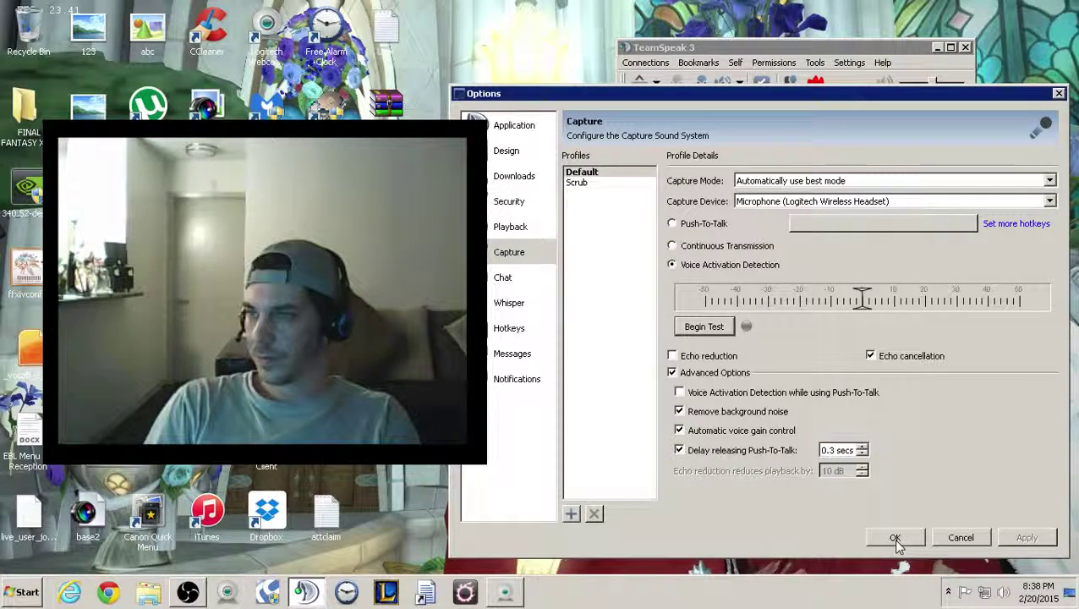
left_click(577, 184)
left_click(582, 172)
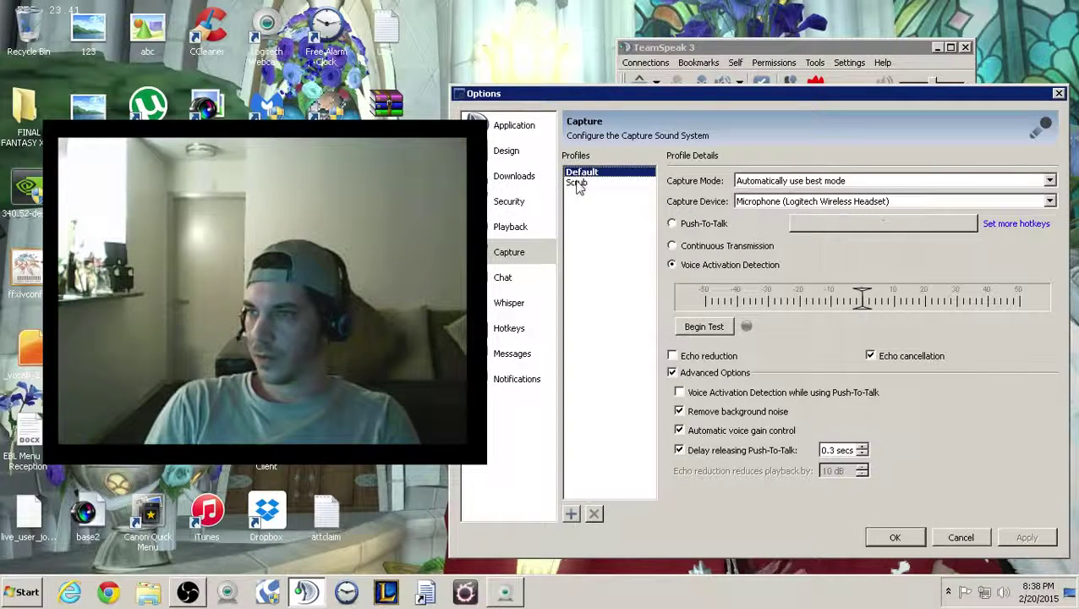
left_click(578, 184)
left_click(581, 173)
left_click(580, 186)
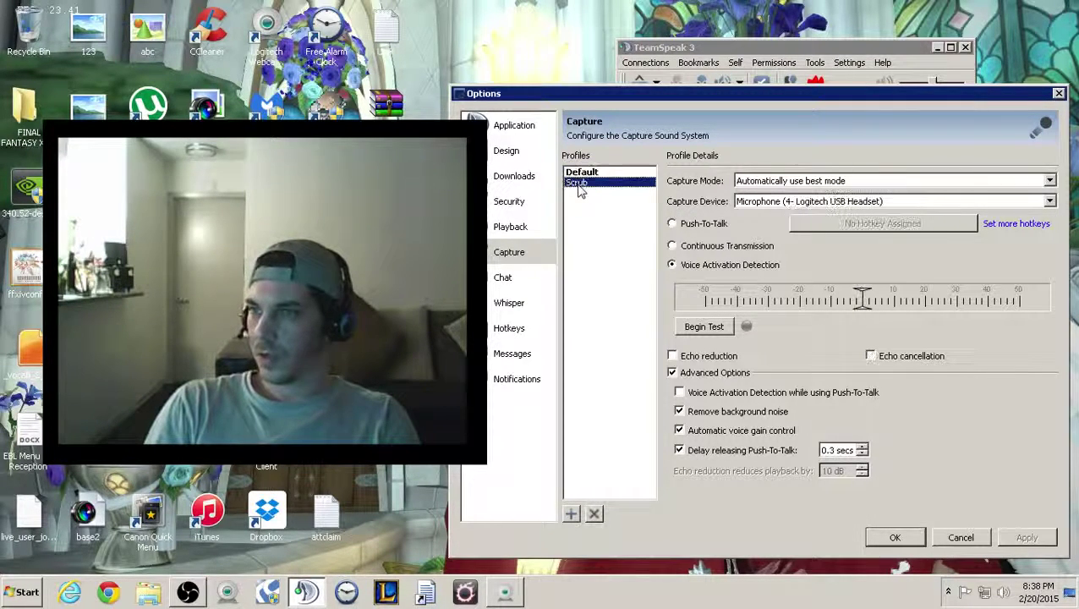
left_click(581, 172)
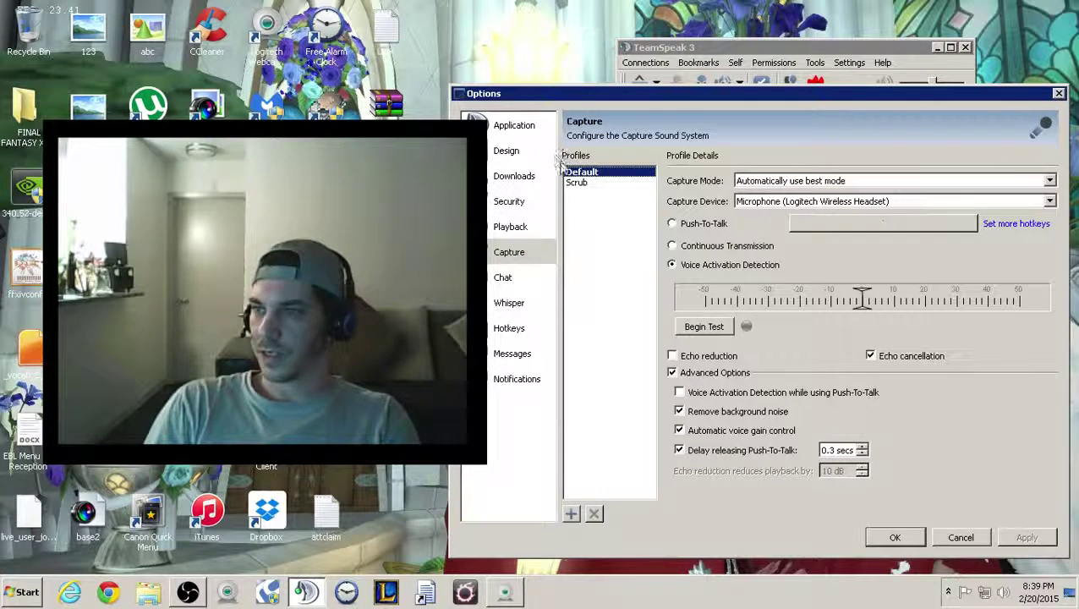
left_click(580, 185)
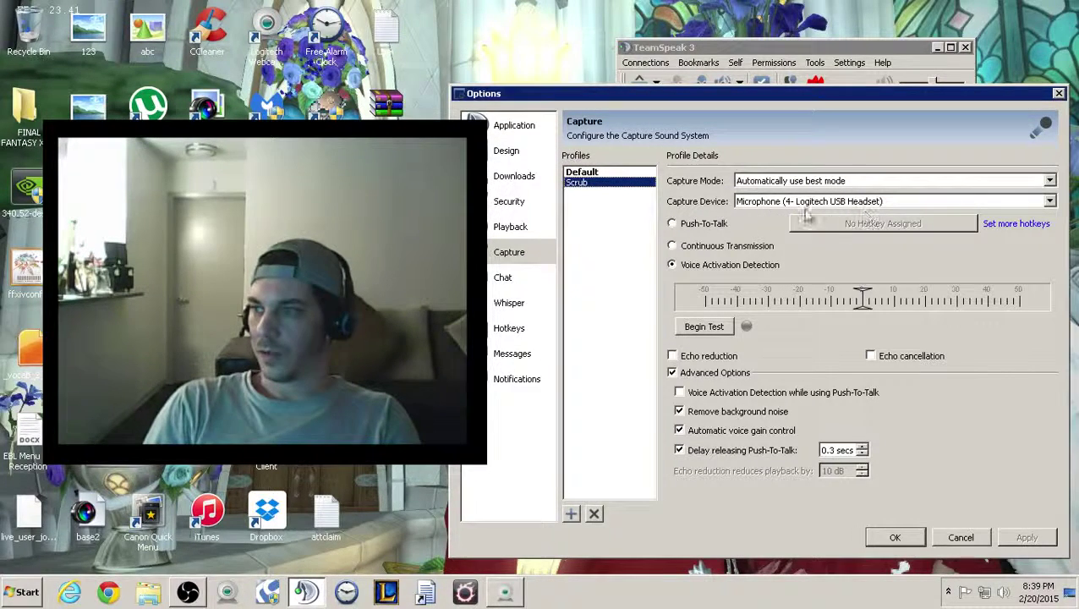
left_click(895, 538)
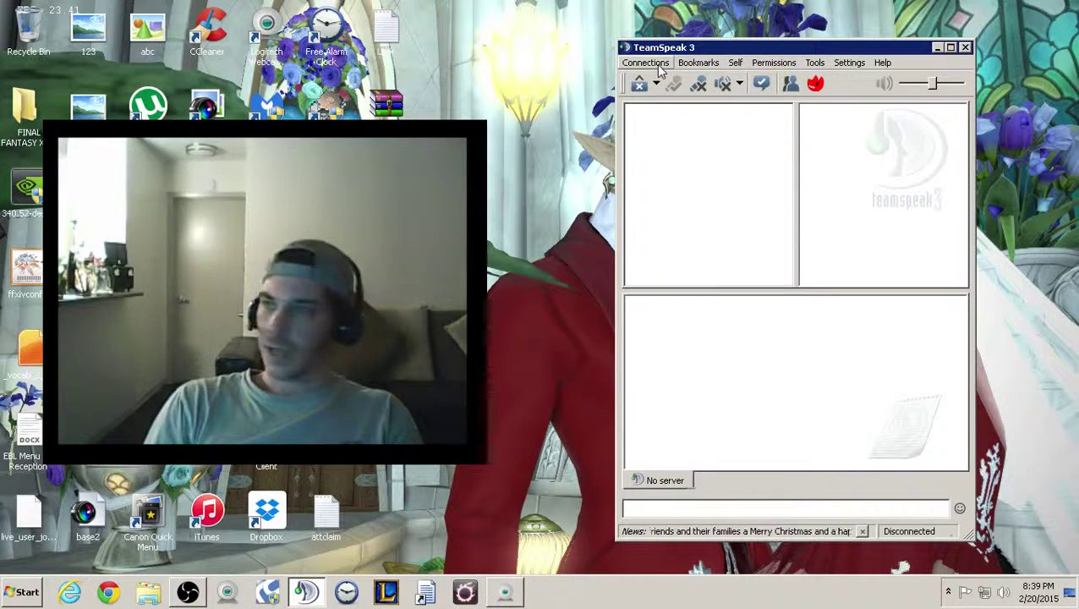
- Connect to the bookmarked Chocobo Knight server and join the Leveling Up channel
left_click(649, 63)
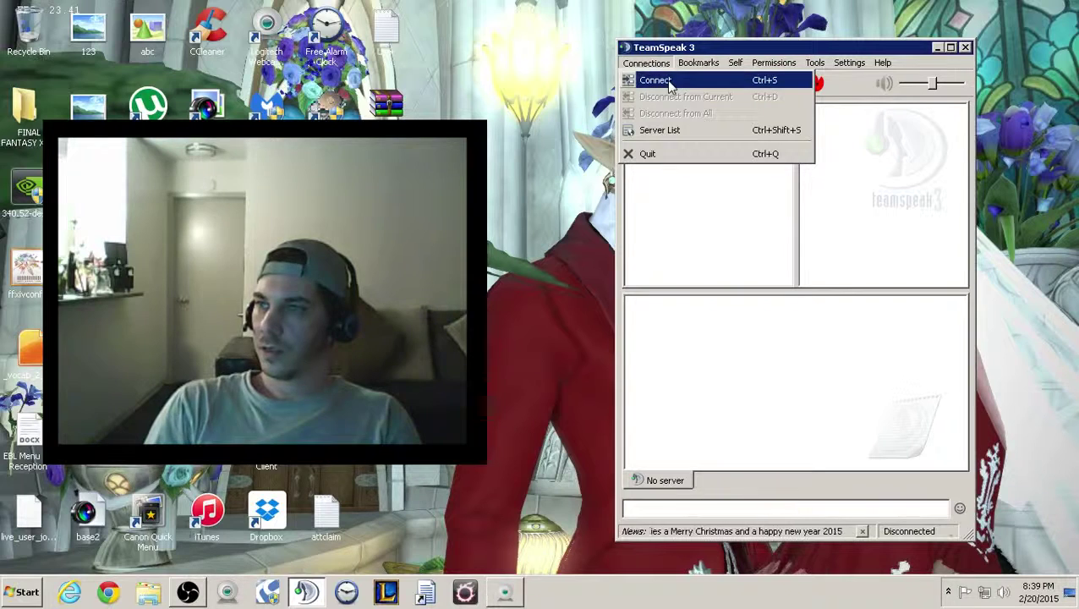
mouse_move(701, 66)
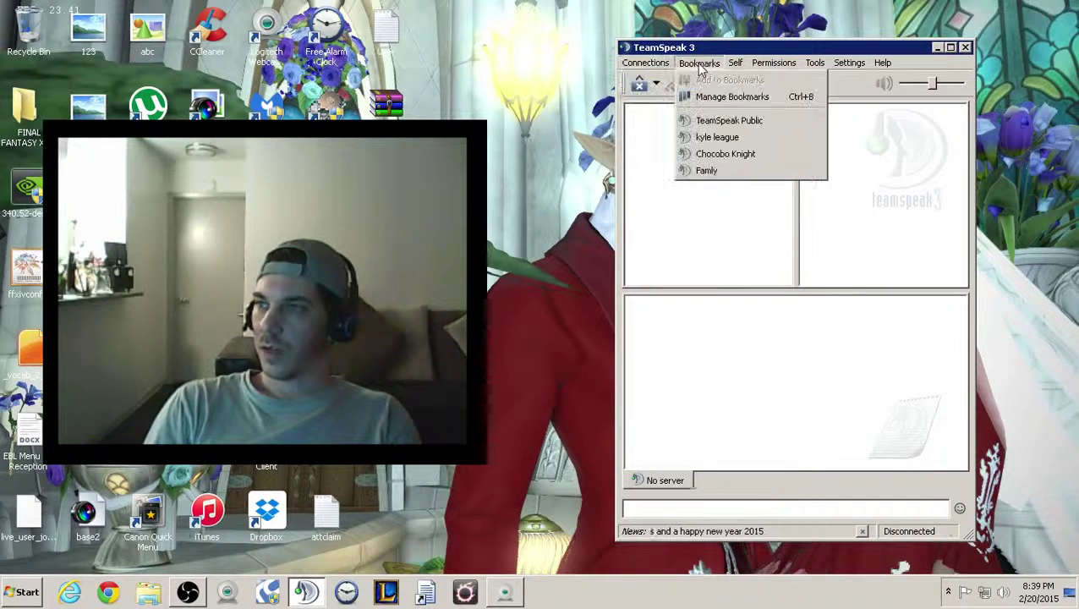
left_click(704, 160)
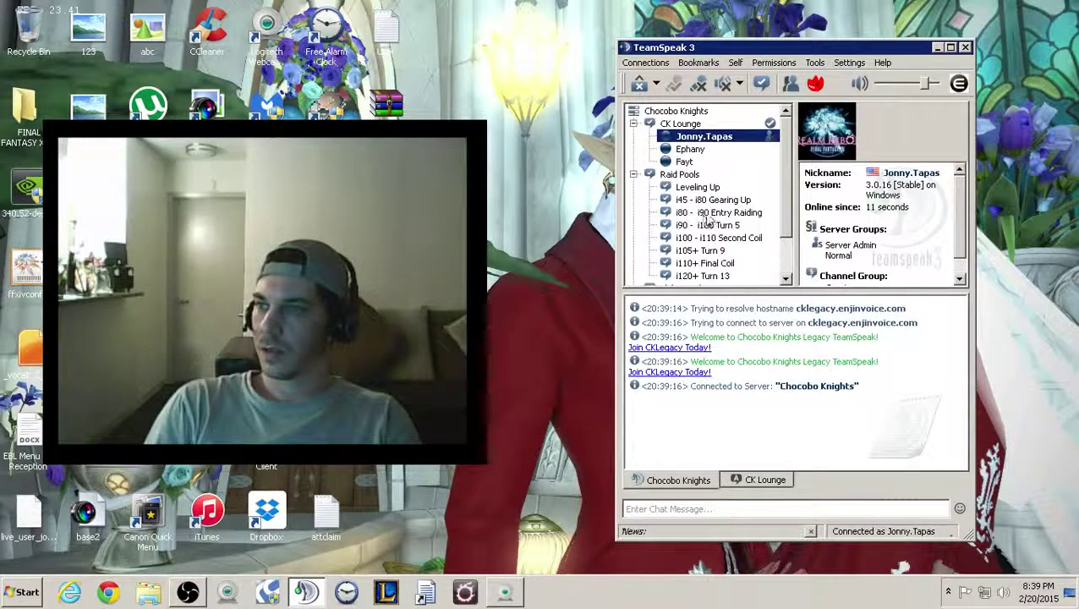
double_click(702, 188)
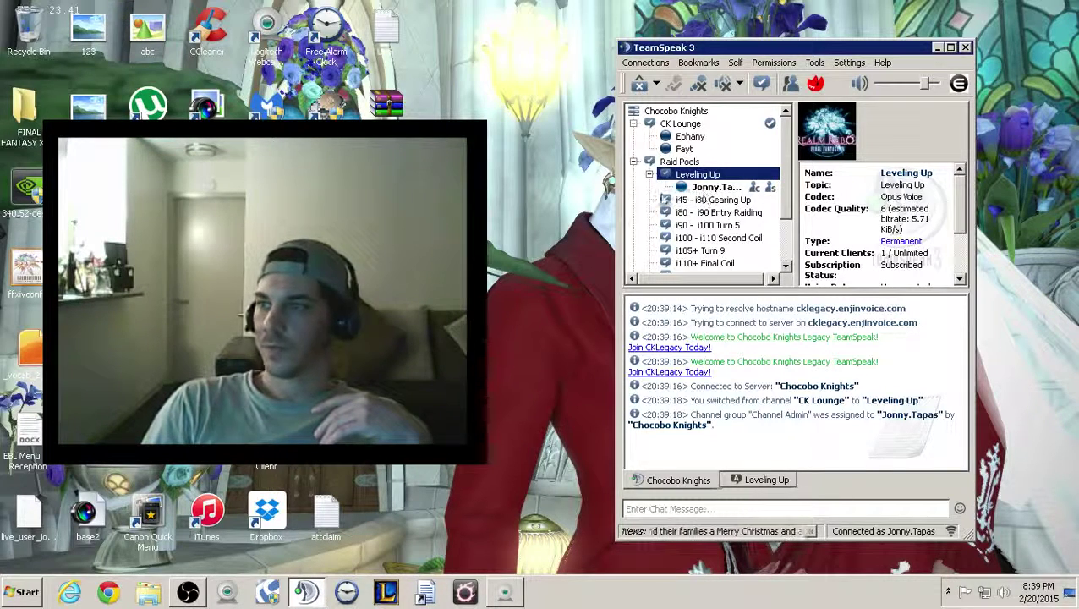
left_click(647, 64)
- Connect in a new tab with nickname Scrub, using Scrub capture and playback profiles
left_click(653, 80)
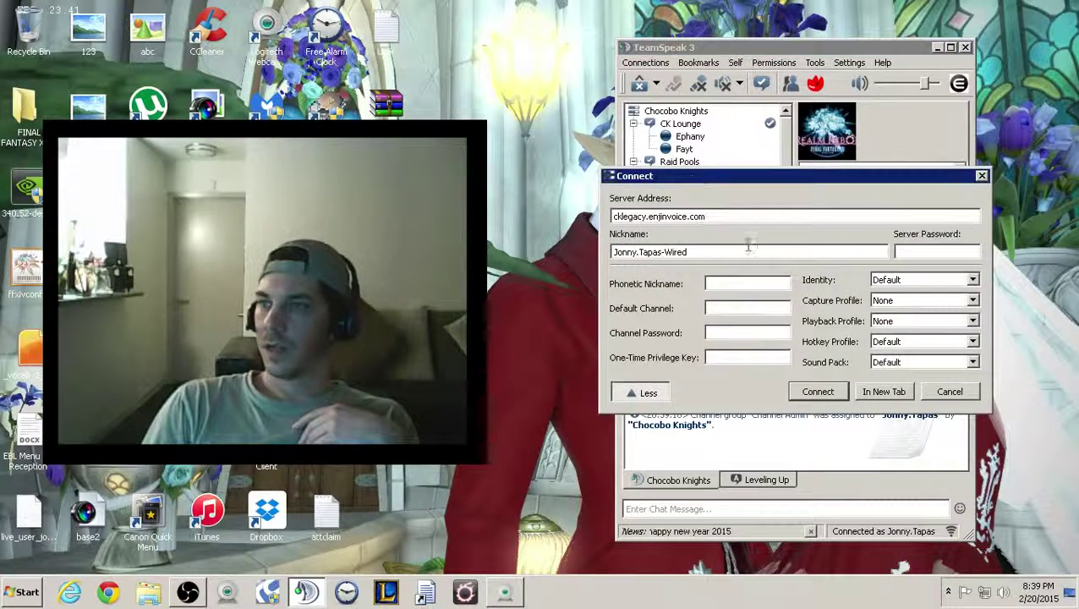
triple_click(696, 252)
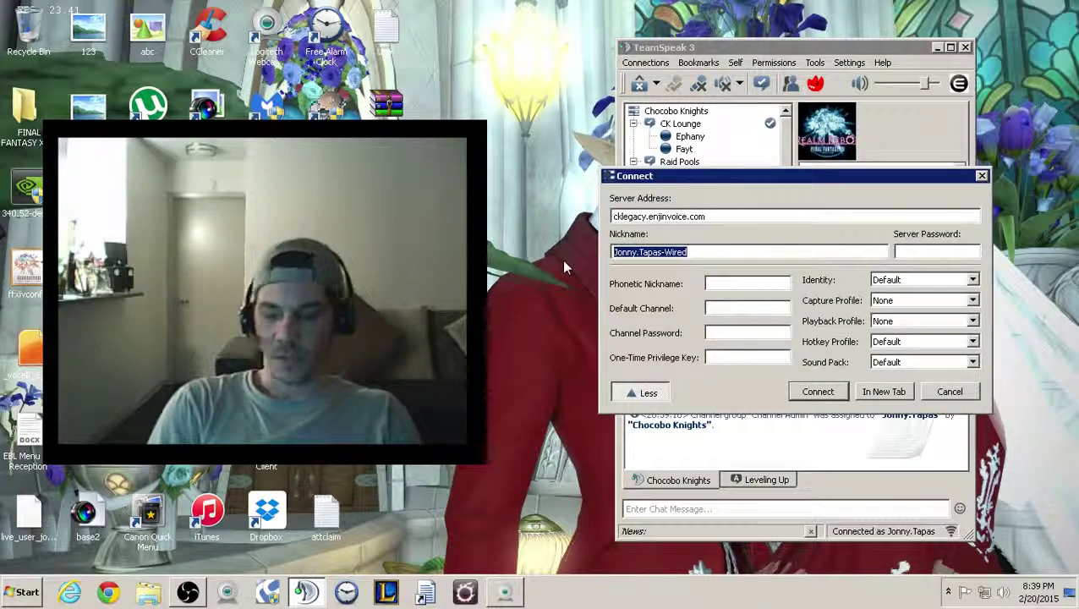
type("Scrub")
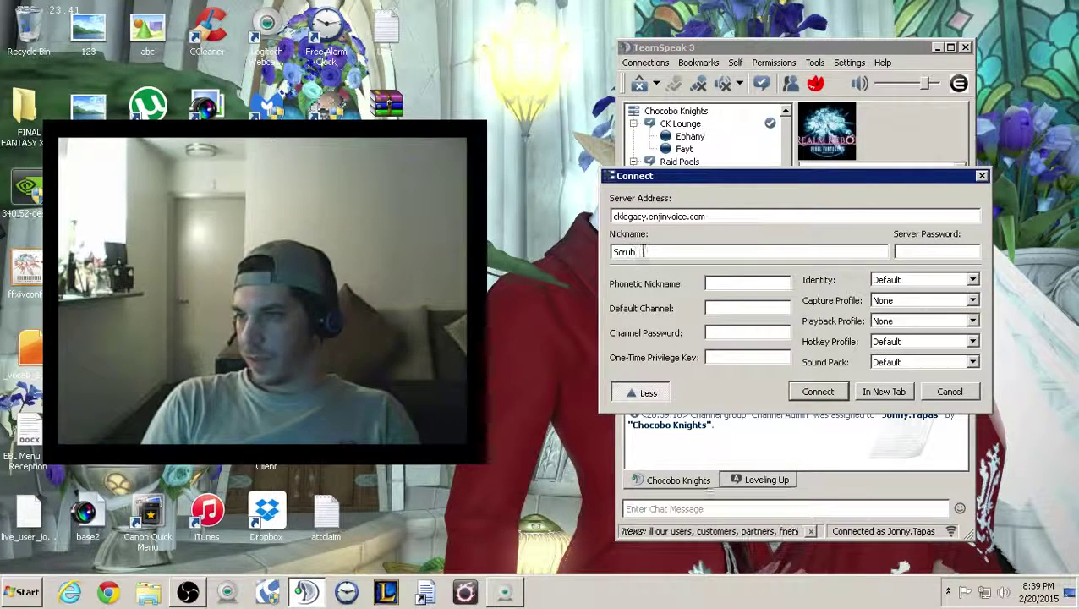
left_click(973, 302)
left_click(898, 335)
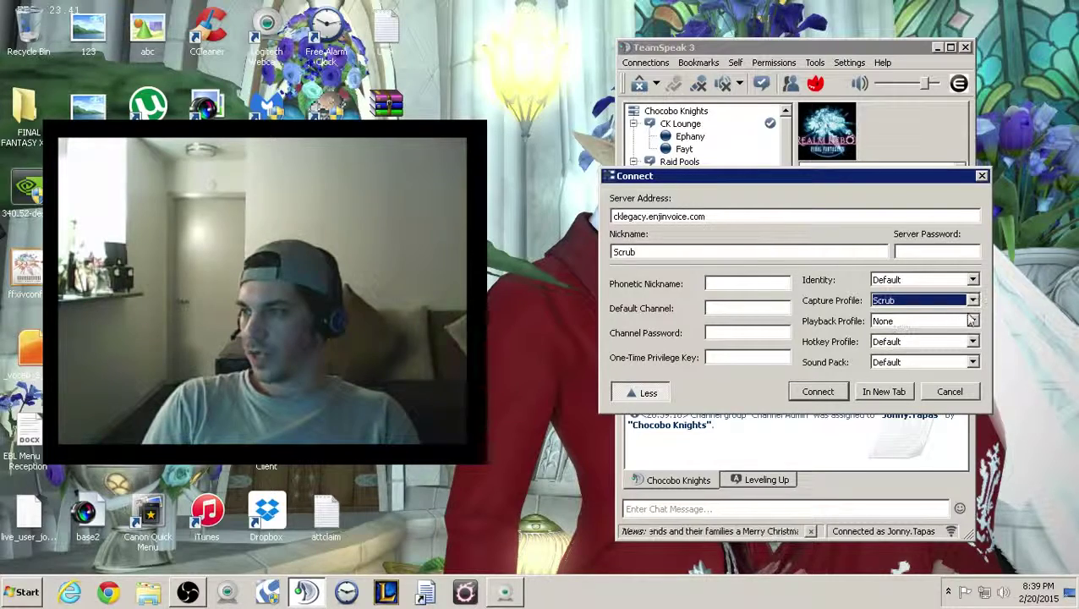
left_click(973, 321)
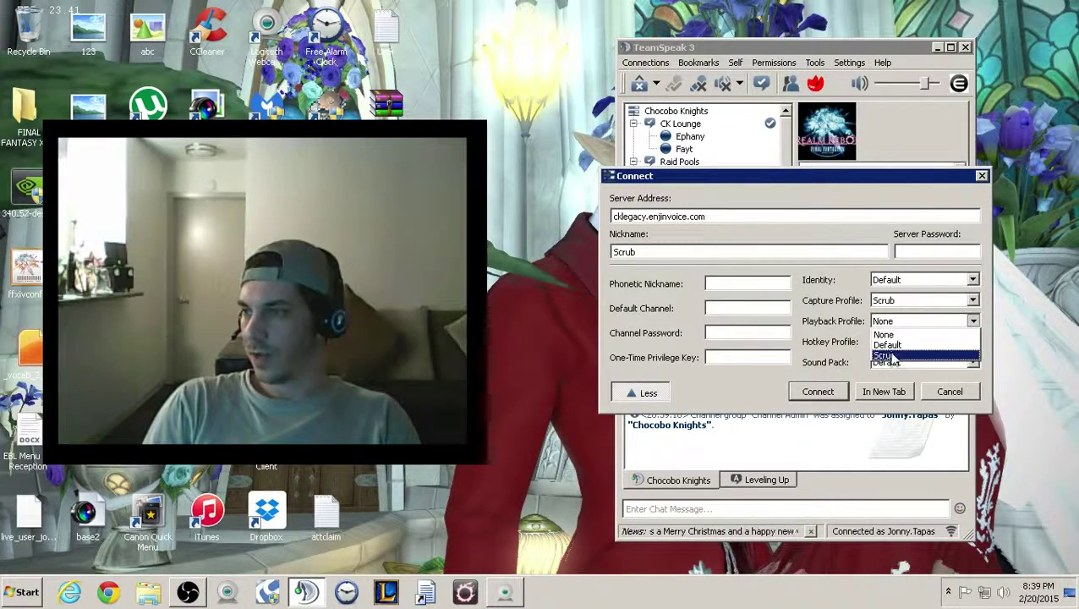
left_click(895, 357)
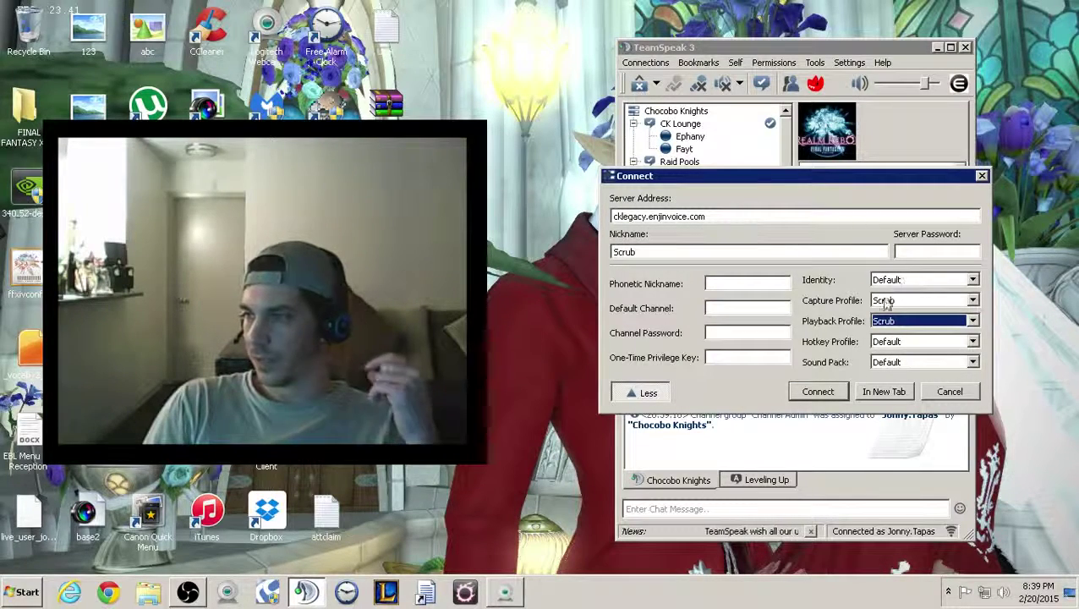
left_click(884, 397)
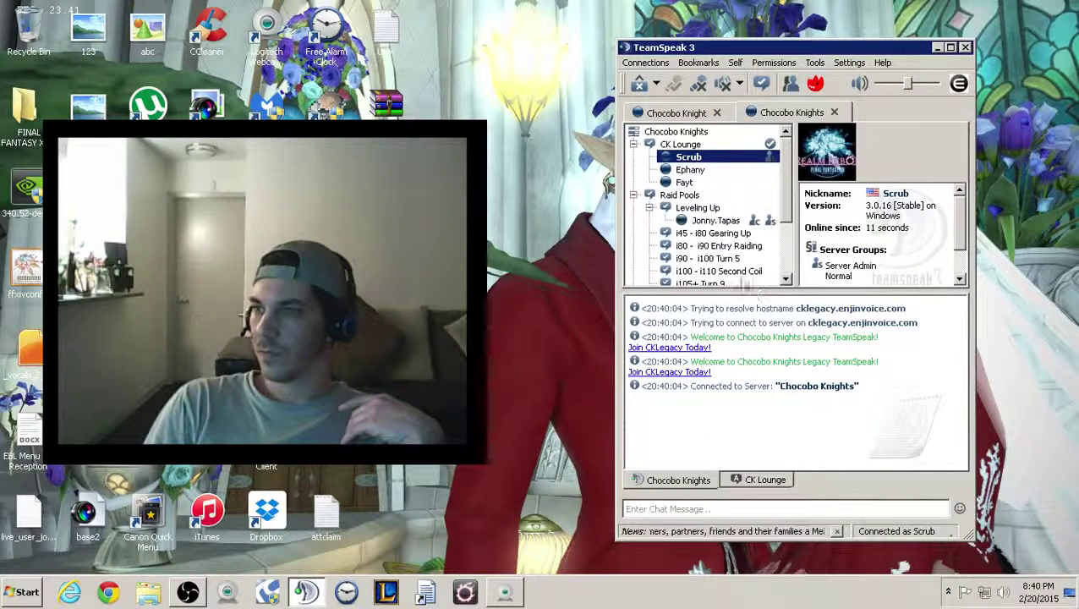
- Move Scrub into the Leveling Up channel beside the main user
double_click(706, 209)
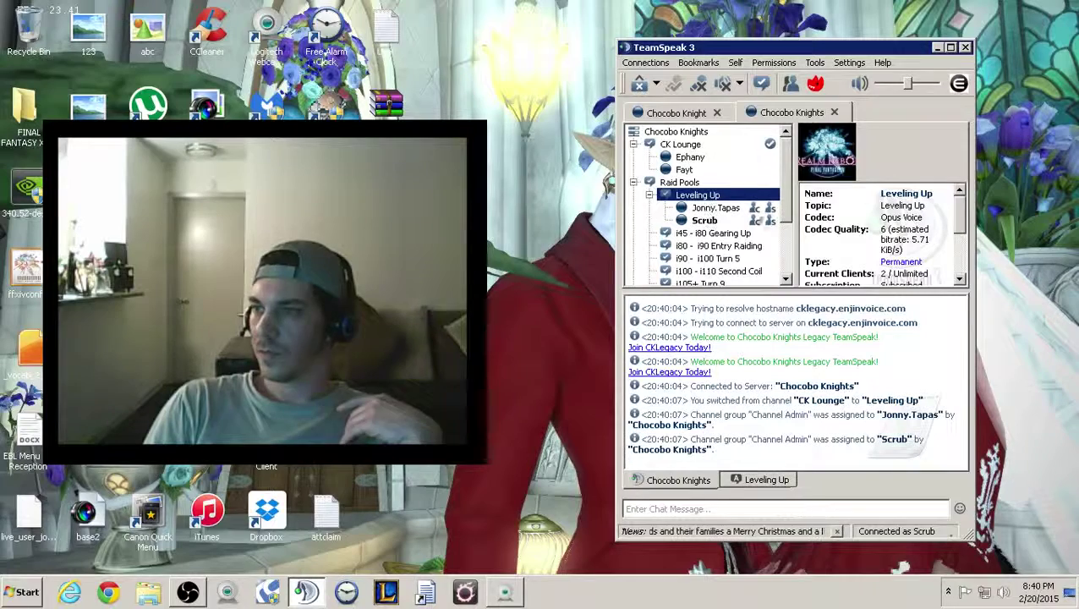